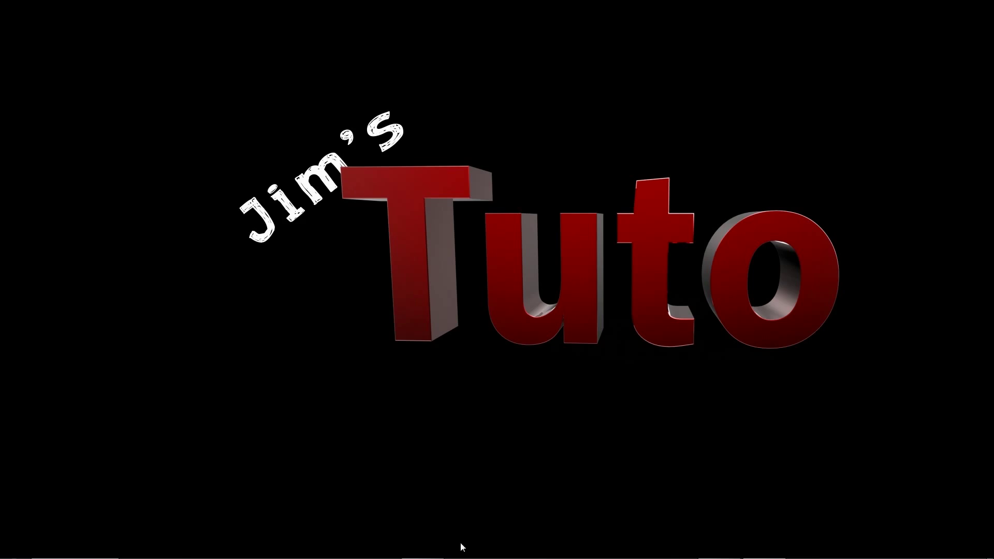
- Bring back the Premiere window showing the rolling shutter_1 project with its GOPR0008.MP4 clip
{"action": "mouse_move", "coordinate": [461, 546]}
{"action": "left_click", "coordinate": [415, 547]}
{"action": "left_click", "coordinate": [185, 433]}
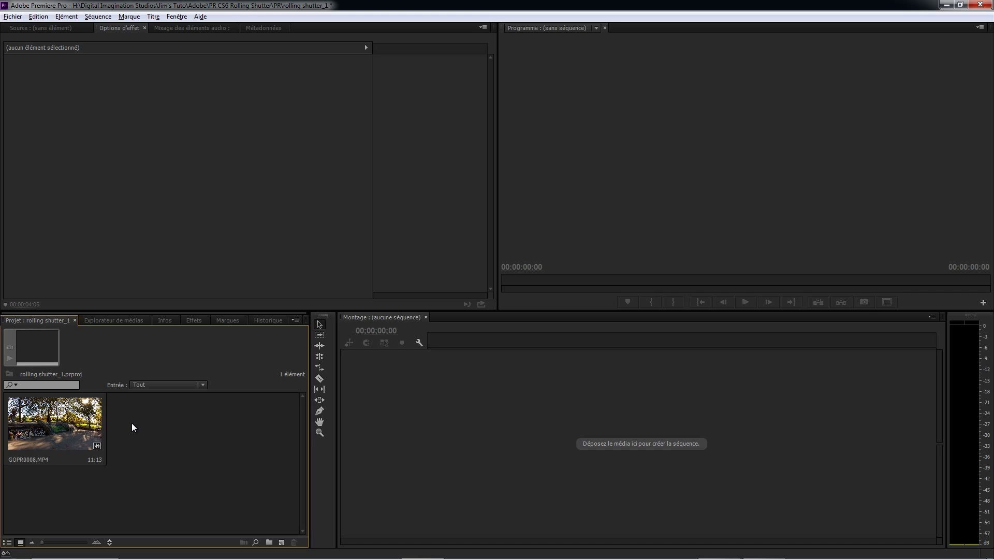
- Create a new sequence from GOPR0008.MP4 and enlarge its V1 and A1 tracks
{"action": "right_click", "coordinate": [63, 419]}
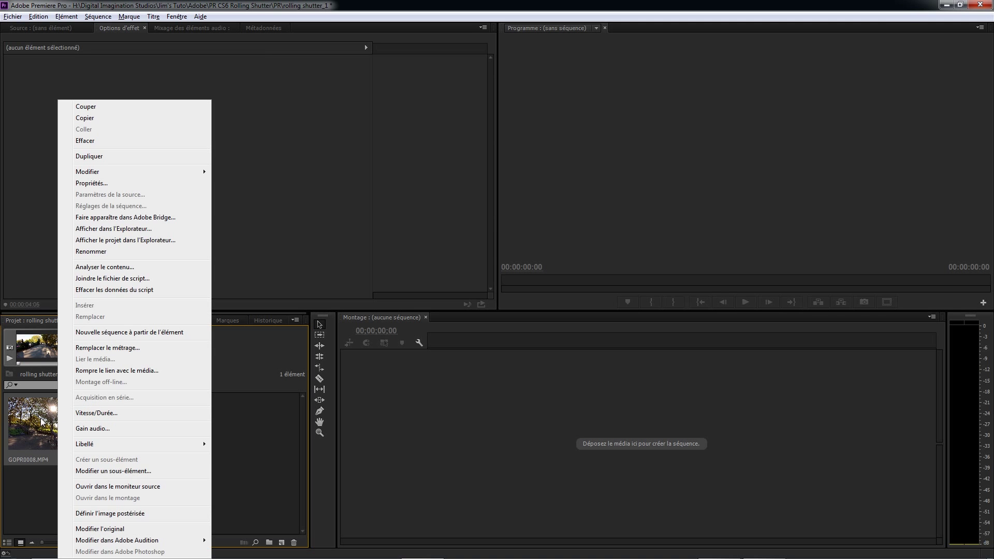
{"action": "left_click", "coordinate": [41, 422]}
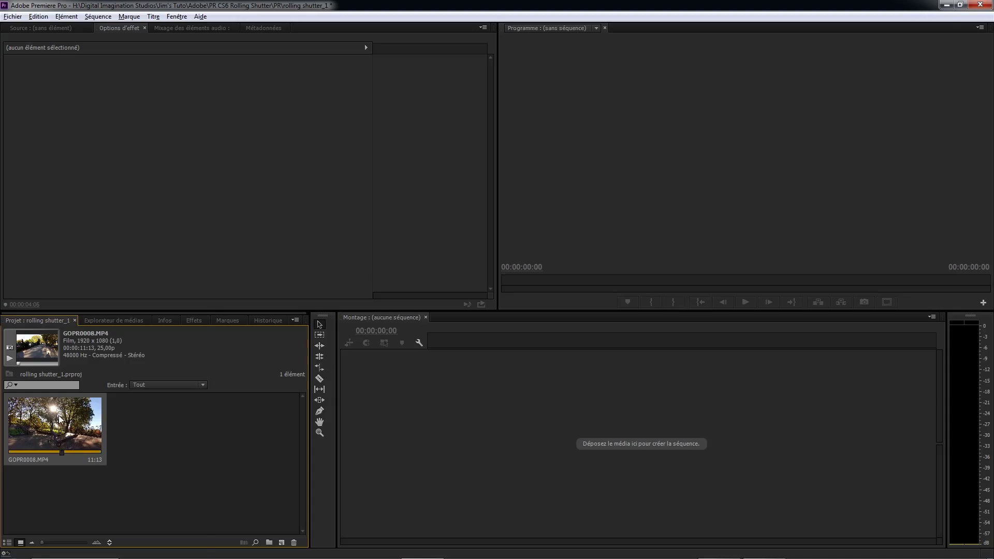
{"action": "right_click", "coordinate": [60, 422]}
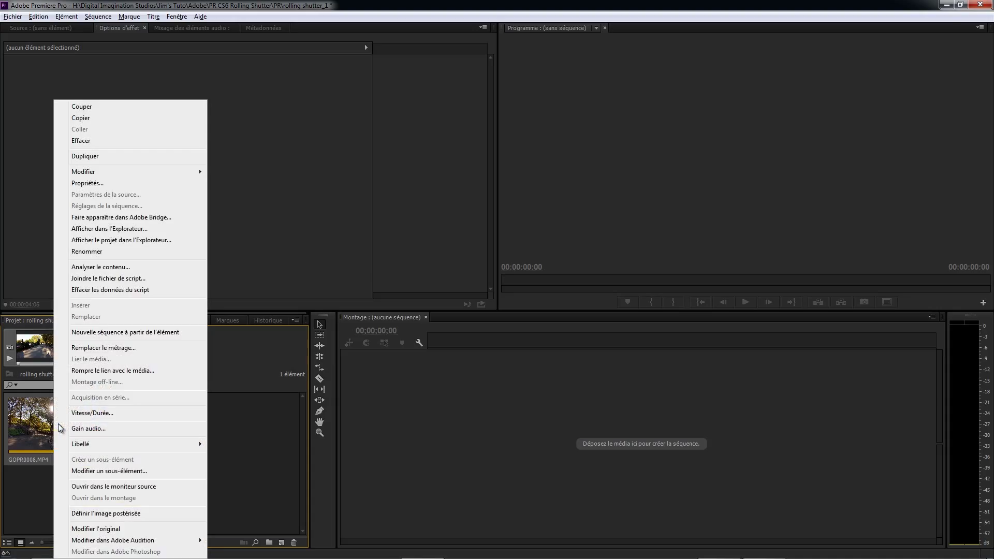
{"action": "left_click", "coordinate": [88, 337]}
{"action": "double_click", "coordinate": [395, 435]}
{"action": "double_click", "coordinate": [392, 456]}
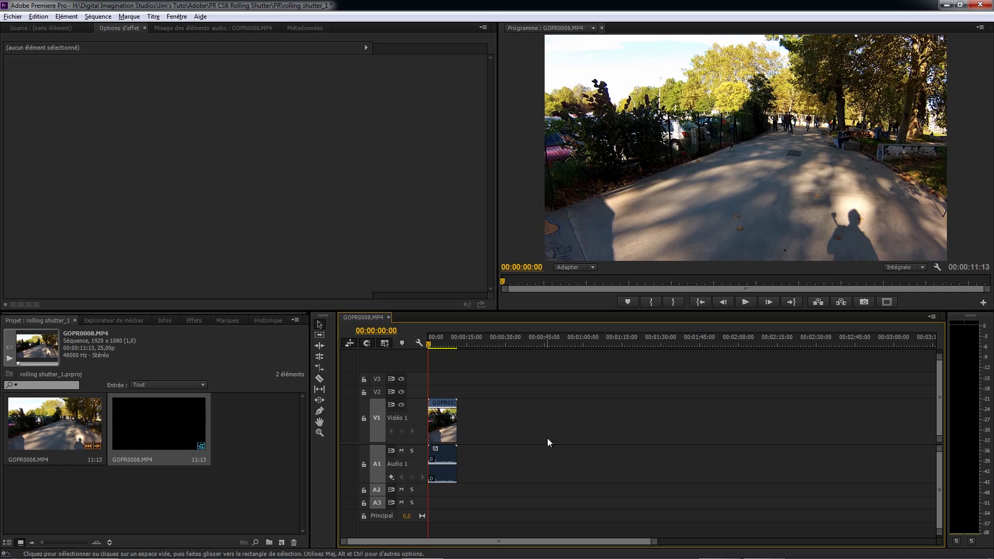
- Zoom the timeline, scrub to the BMX jump at 00:00:04:02, and show the 'obt'-filtered effects
{"action": "left_click_drag", "start_coordinate": [654, 541], "coordinate": [510, 542]}
{"action": "left_click", "coordinate": [433, 344]}
{"action": "left_click_drag", "start_coordinate": [433, 344], "coordinate": [462, 350]}
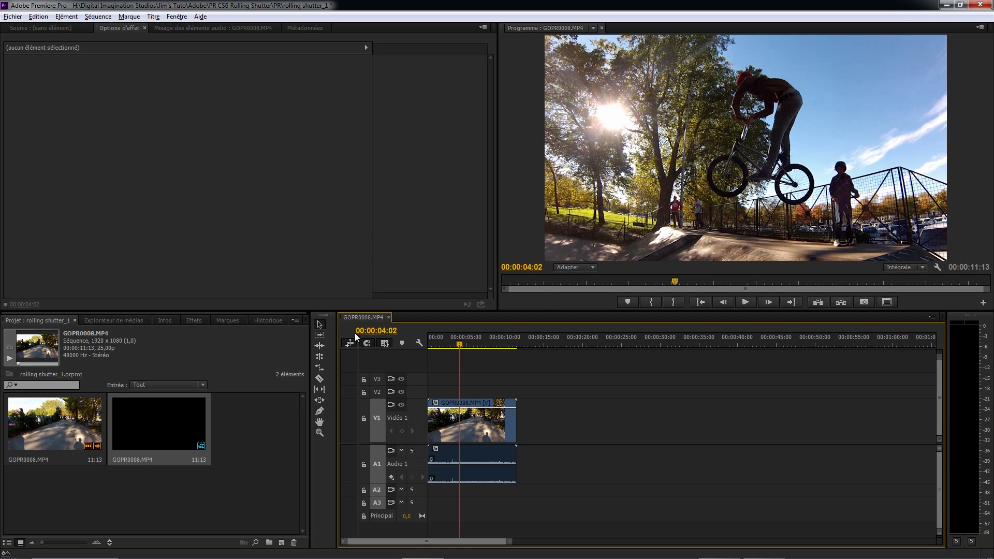
{"action": "left_click", "coordinate": [190, 321]}
{"action": "type", "text": "obt"}
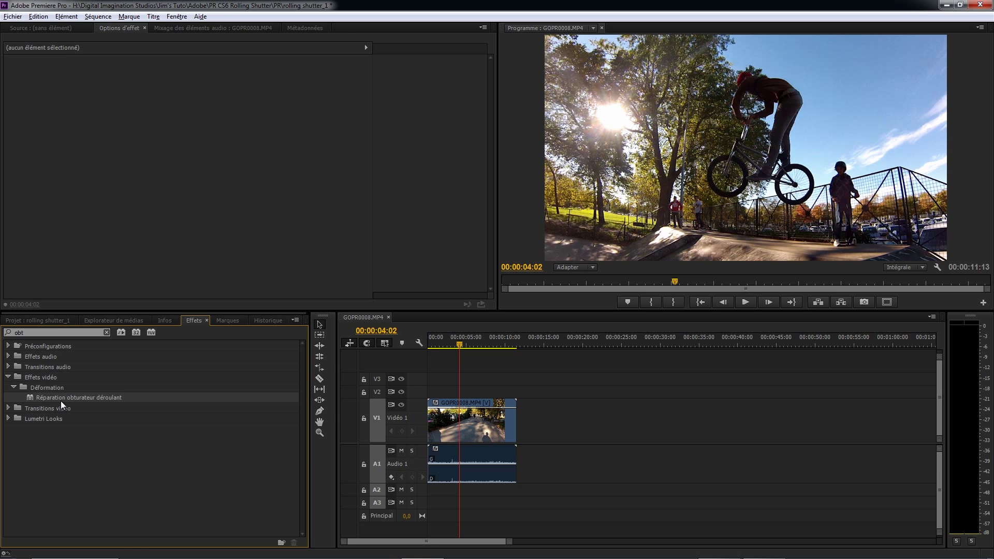
- Drop Réparation obturateur déroulant onto the GOPR0008.MP4 clip on V1 and view its effect settings
{"action": "left_click_drag", "start_coordinate": [61, 401], "coordinate": [474, 422]}
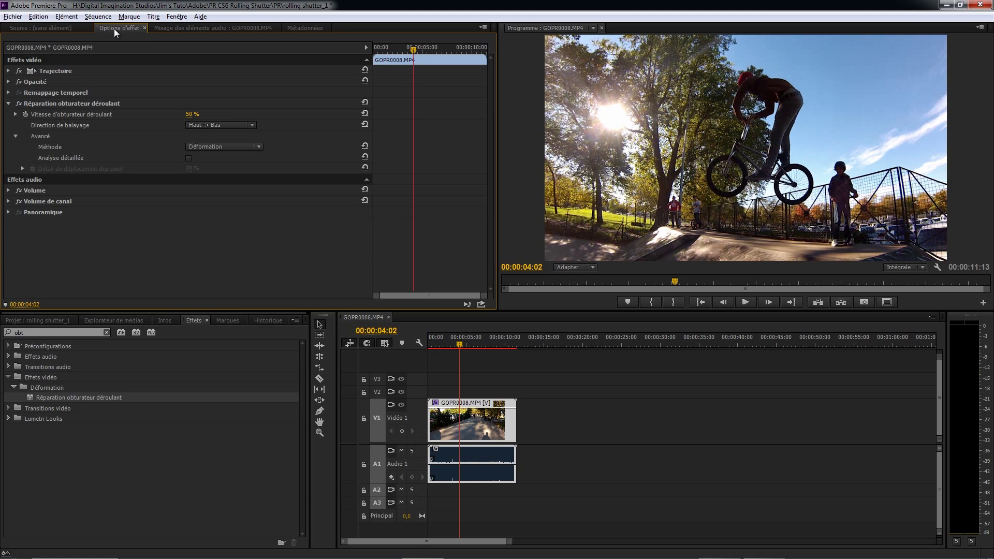
{"action": "left_click", "coordinate": [68, 27]}
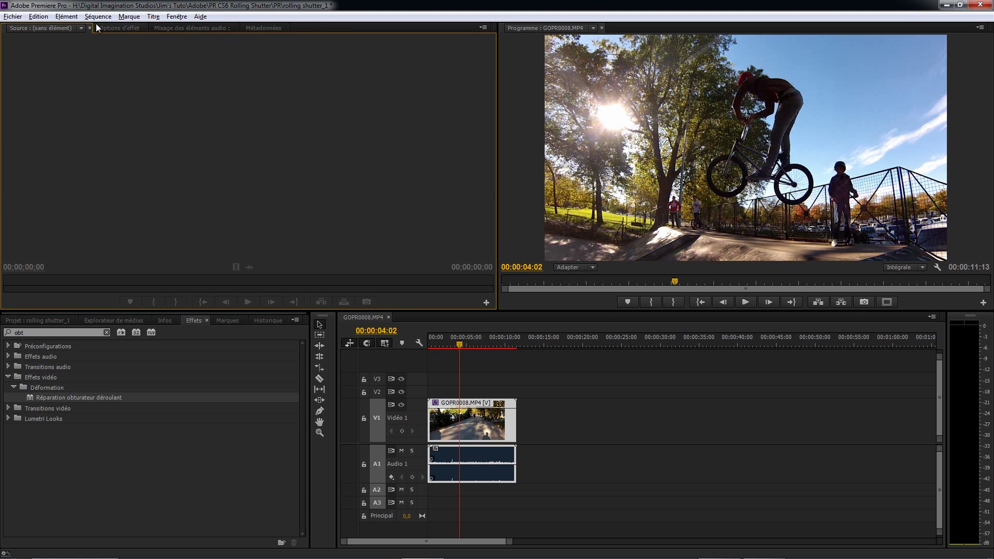
{"action": "left_click", "coordinate": [108, 28]}
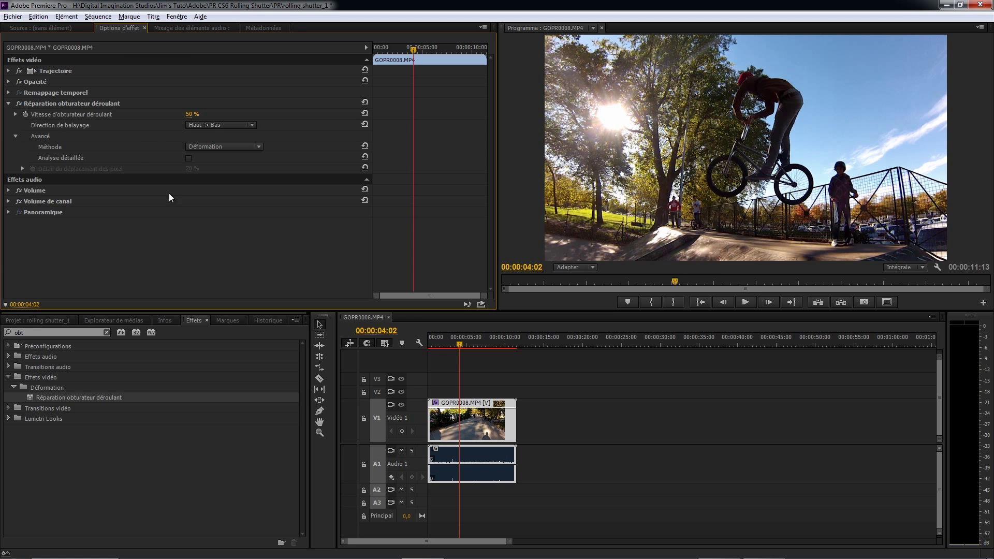
- Set shutter speed to 100%, keep top-to-bottom scan and Déformation method, and enable Analyse détaillée
{"action": "left_click_drag", "start_coordinate": [190, 114], "coordinate": [310, 109]}
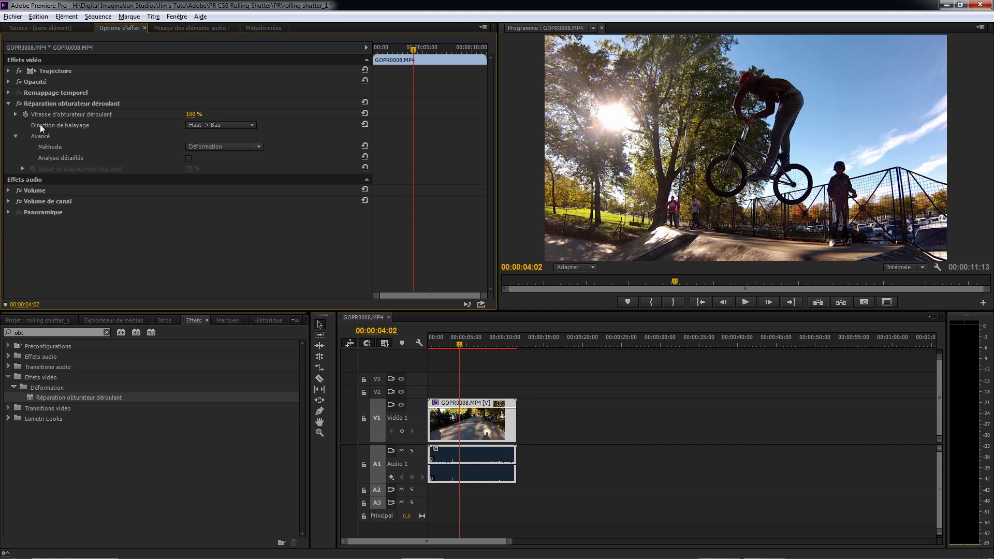
{"action": "left_click", "coordinate": [204, 125]}
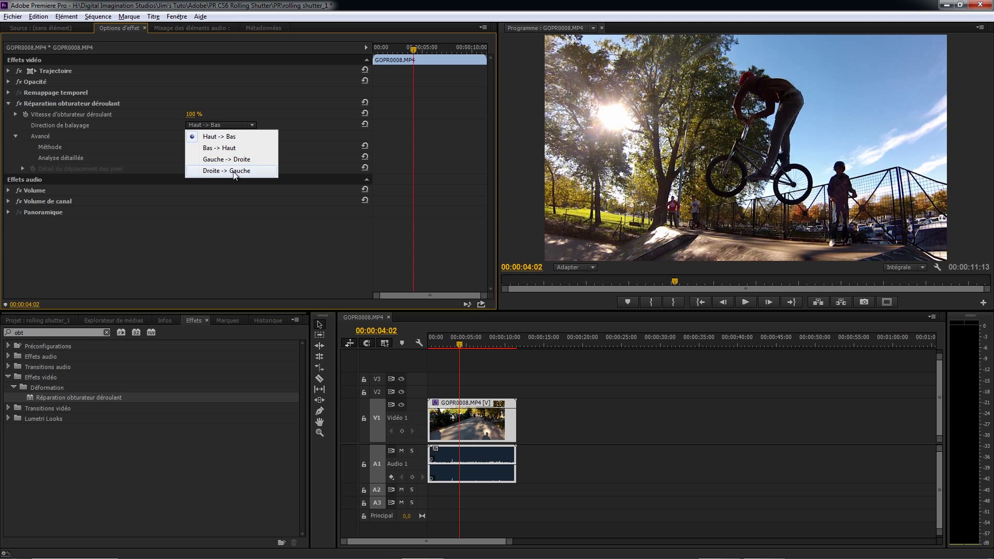
{"action": "left_click", "coordinate": [157, 129]}
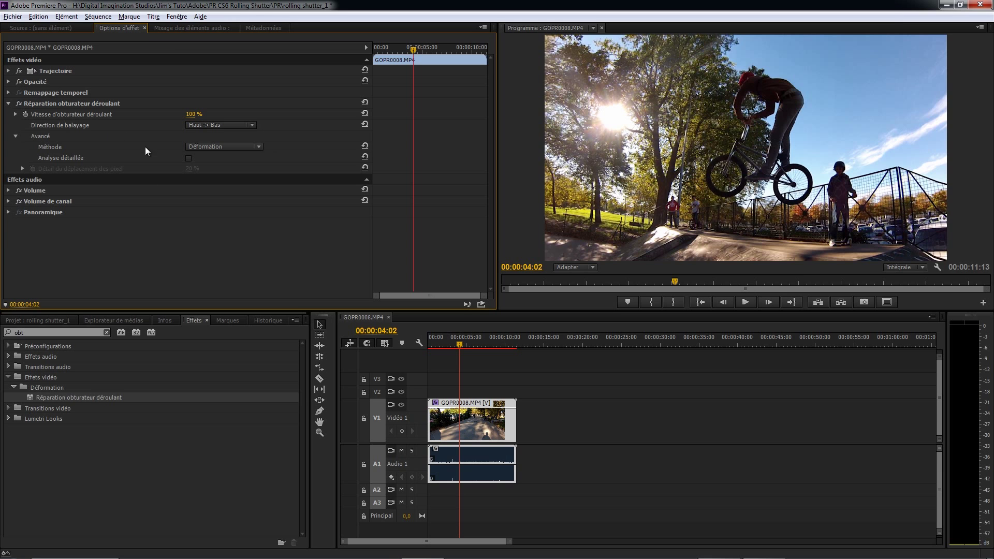
{"action": "left_click", "coordinate": [196, 147]}
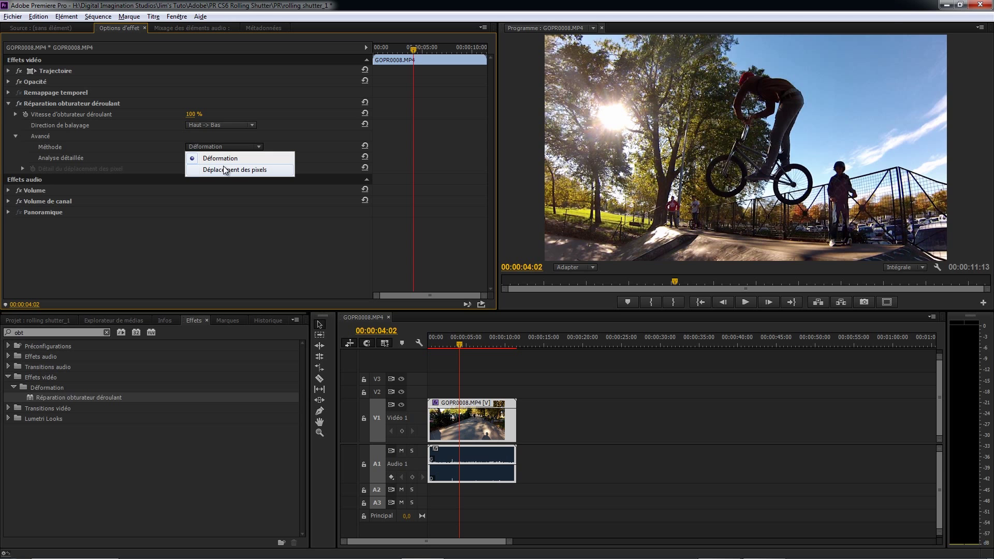
{"action": "left_click", "coordinate": [131, 127]}
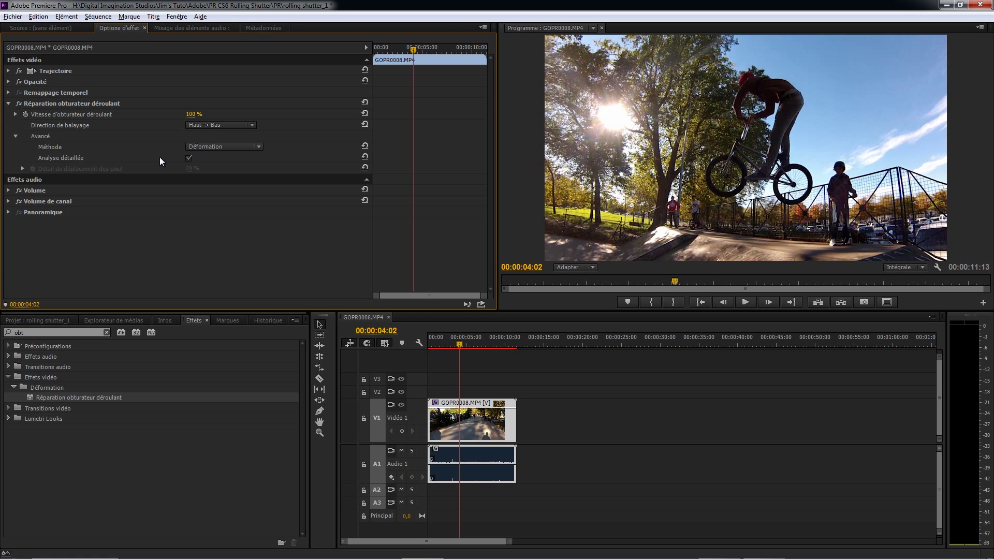
{"action": "left_click", "coordinate": [23, 169]}
{"action": "left_click", "coordinate": [23, 169]}
- Toggle the rolling shutter repair off and back on to compare, then return to the project clips
{"action": "left_click", "coordinate": [18, 105]}
{"action": "left_click", "coordinate": [18, 105]}
{"action": "left_click", "coordinate": [33, 318]}
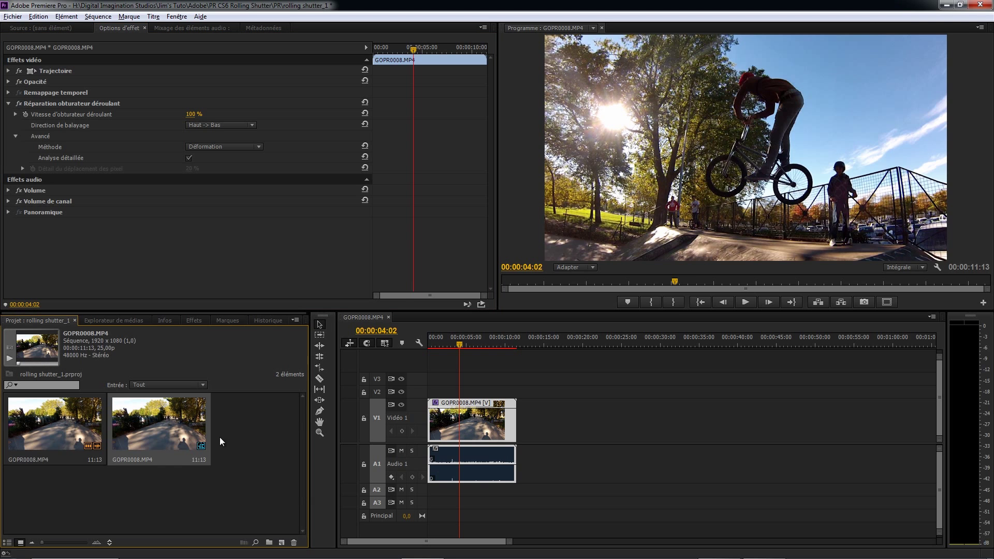
- Import GOPR0171.MP4 from Explorer and place it on V1 right after GOPR0008.MP4
{"action": "key", "text": "alt+Tab"}
{"action": "key", "text": "alt+Tab"}
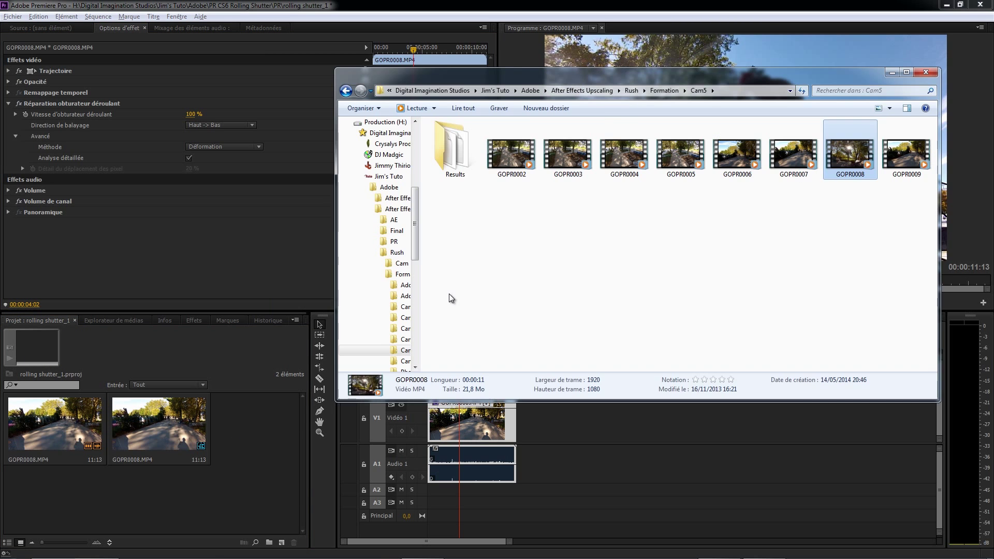
{"action": "key", "text": "alt+Tab"}
{"action": "key", "text": "alt+Tab"}
{"action": "left_click", "coordinate": [504, 151]}
{"action": "left_click_drag", "start_coordinate": [504, 151], "coordinate": [235, 476]}
{"action": "key", "text": "alt+Tab"}
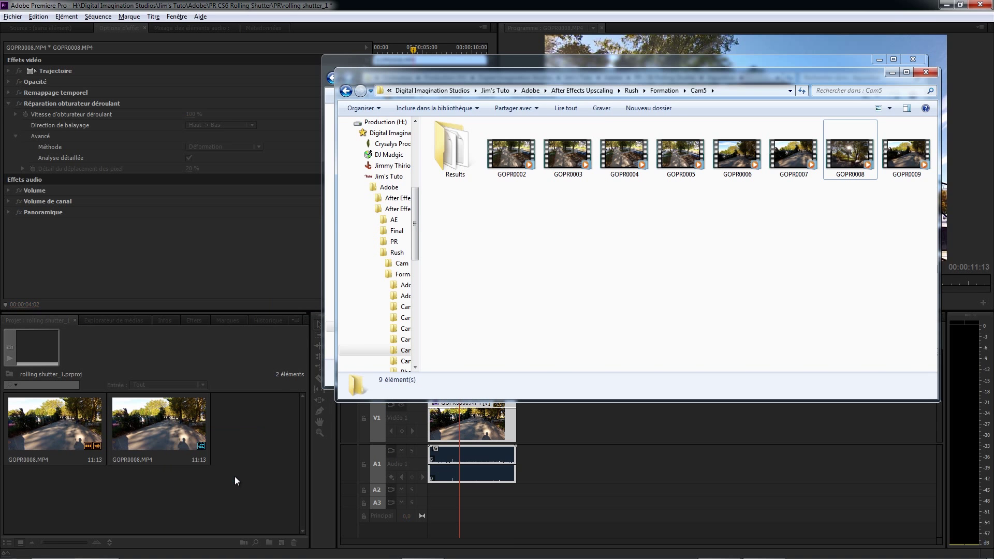
{"action": "mouse_move", "coordinate": [235, 422]}
{"action": "left_mouse_down"}
{"action": "mouse_move", "coordinate": [556, 425]}
{"action": "mouse_move", "coordinate": [529, 425]}
{"action": "left_mouse_up"}
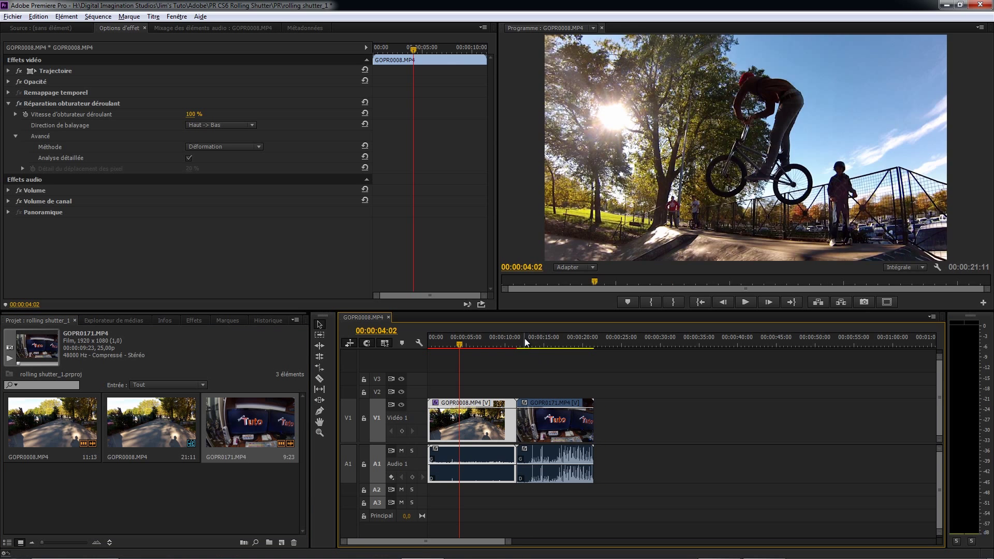
- Play the sequence from just before the second clip
{"action": "left_click", "coordinate": [535, 340]}
{"action": "left_click_drag", "start_coordinate": [536, 339], "coordinate": [526, 344]}
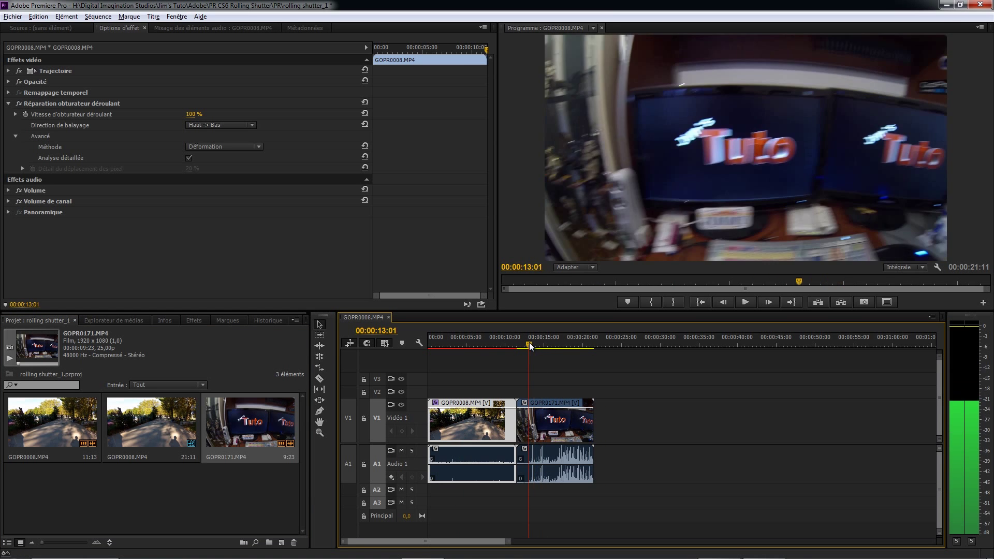
{"action": "key", "text": "space"}
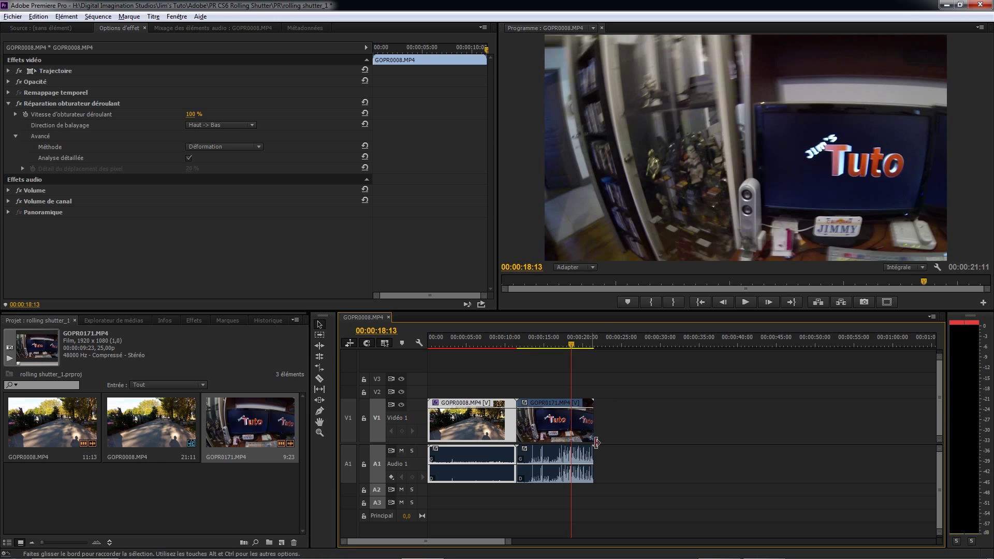
- Unlink audio from both clips with Rompre le lien and delete the A1 audio clips
{"action": "left_click_drag", "start_coordinate": [639, 406], "coordinate": [498, 441]}
{"action": "right_click", "coordinate": [499, 440]}
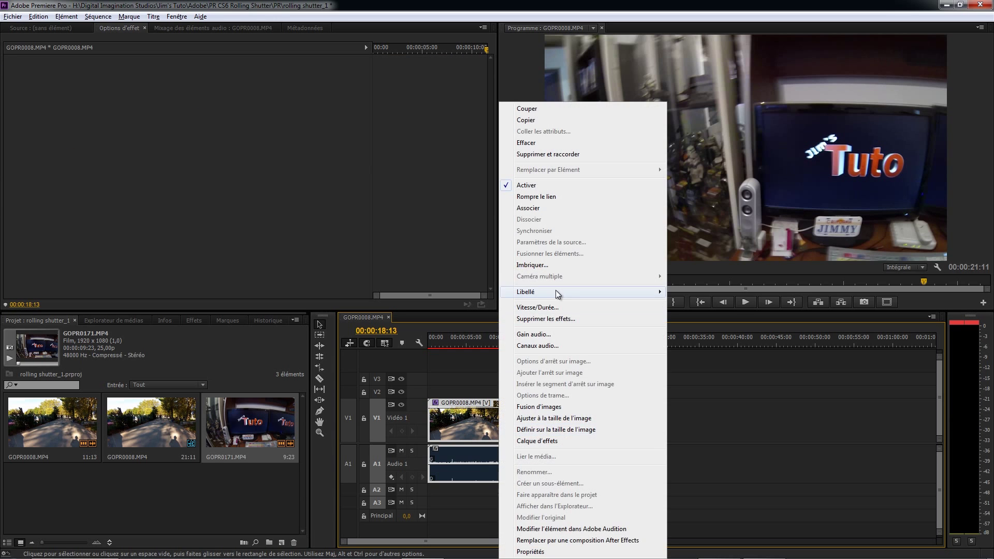
{"action": "left_click", "coordinate": [561, 210]}
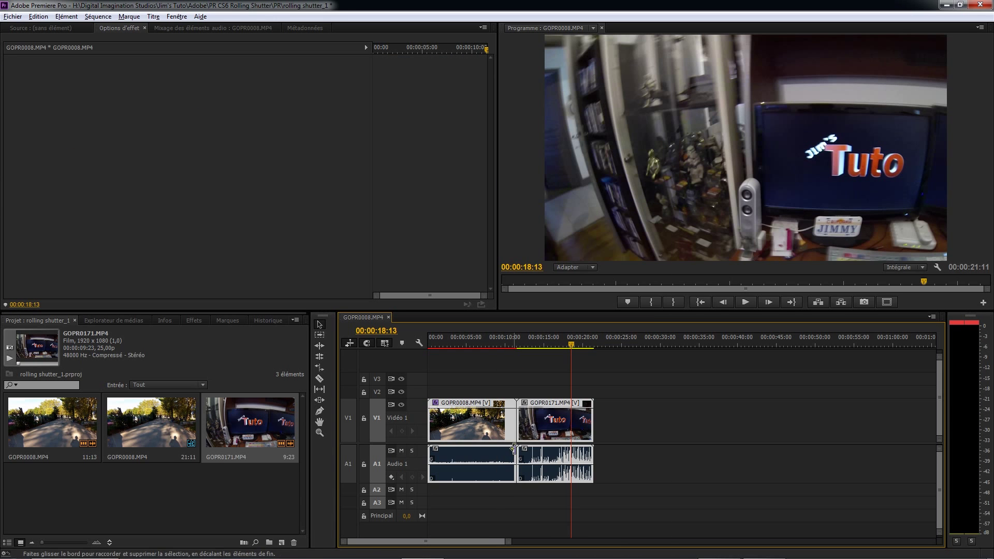
{"action": "right_click", "coordinate": [482, 431]}
{"action": "left_click", "coordinate": [538, 199]}
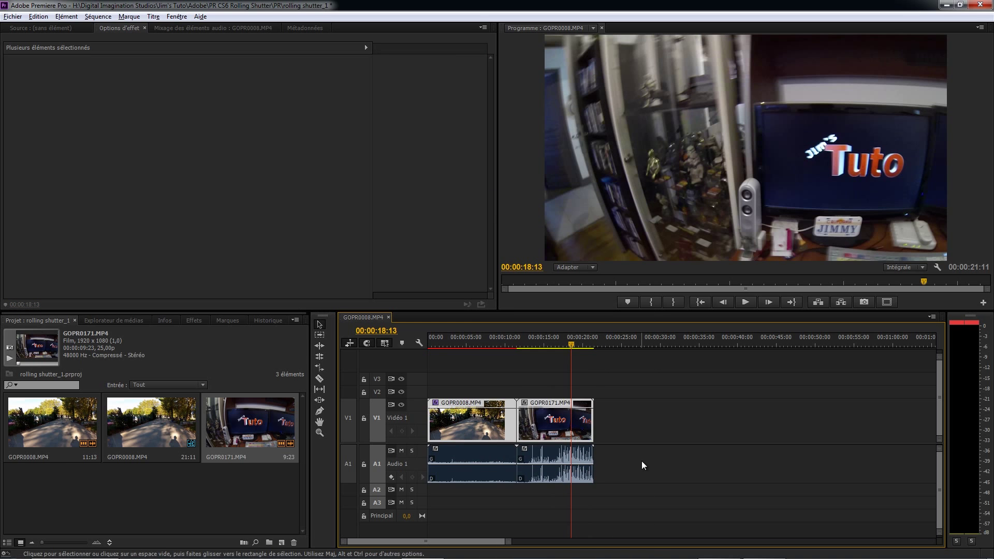
{"action": "left_click", "coordinate": [476, 456]}
{"action": "key", "text": "Delete"}
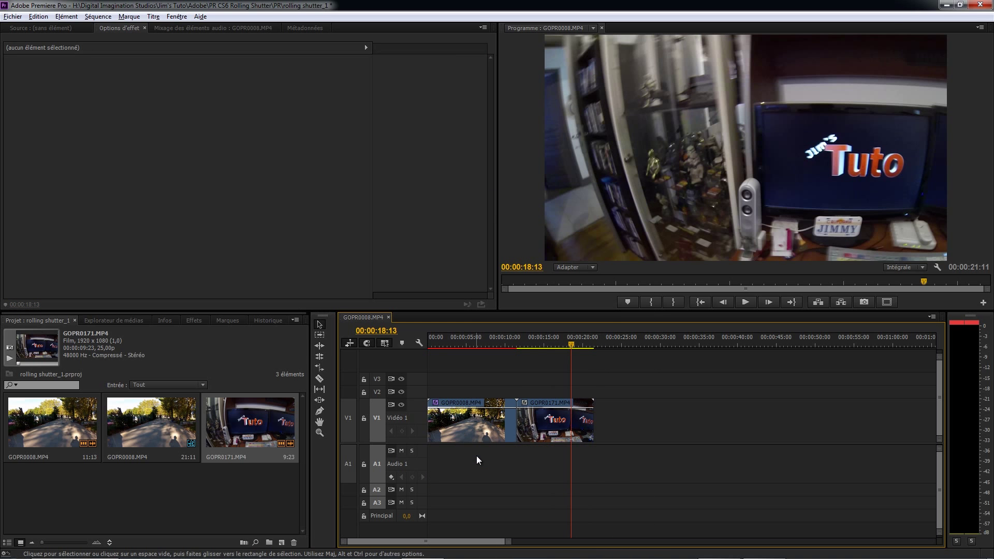
- Preview the video-only sequence from about 13 seconds, scrubbing around 17 seconds
{"action": "left_click_drag", "start_coordinate": [564, 339], "coordinate": [529, 343]}
{"action": "key", "text": "space"}
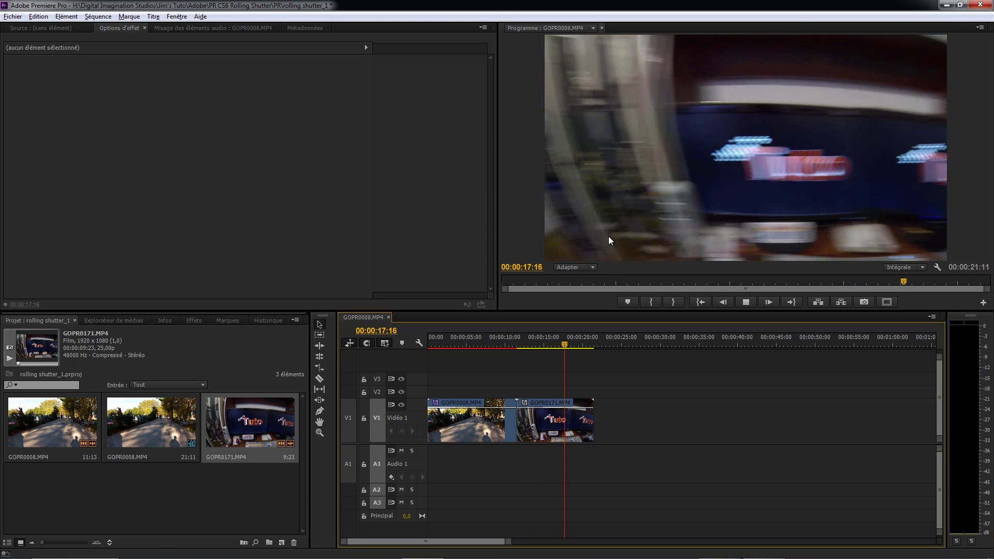
{"action": "key", "text": "space"}
{"action": "left_click_drag", "start_coordinate": [564, 347], "coordinate": [565, 351]}
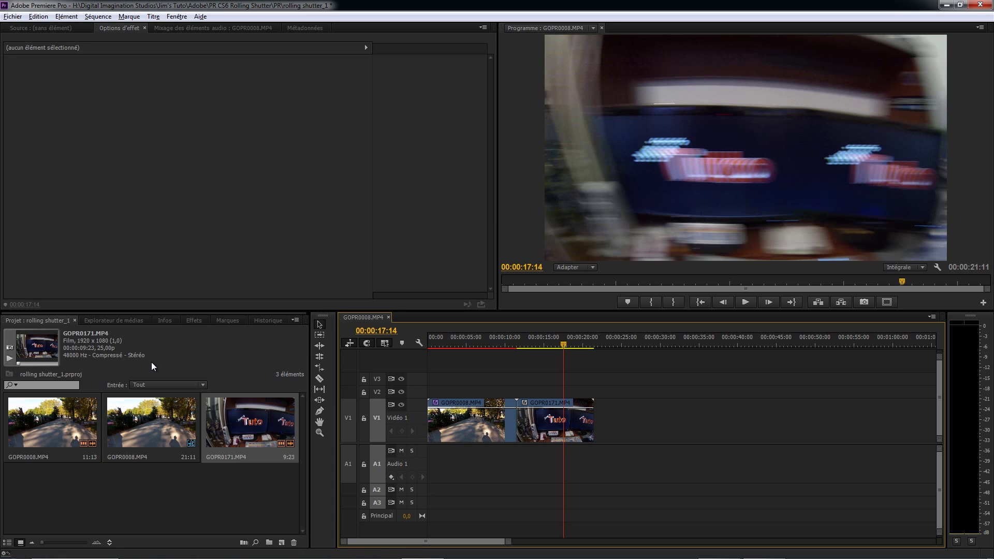
- Apply Réparation obturateur déroulant to GOPR0171.MP4 and set its speed to 88%
{"action": "left_click", "coordinate": [193, 320]}
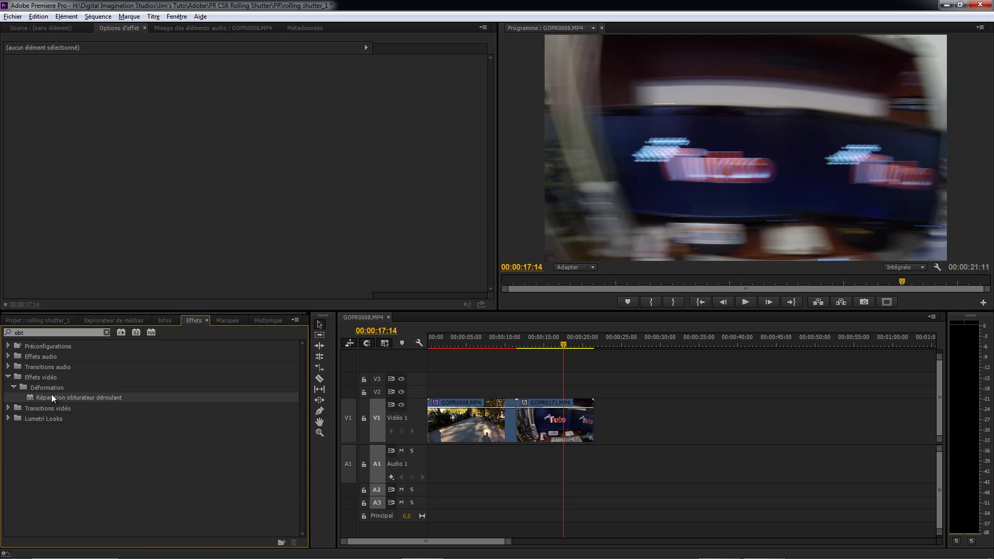
{"action": "left_click_drag", "start_coordinate": [552, 427], "coordinate": [553, 427]}
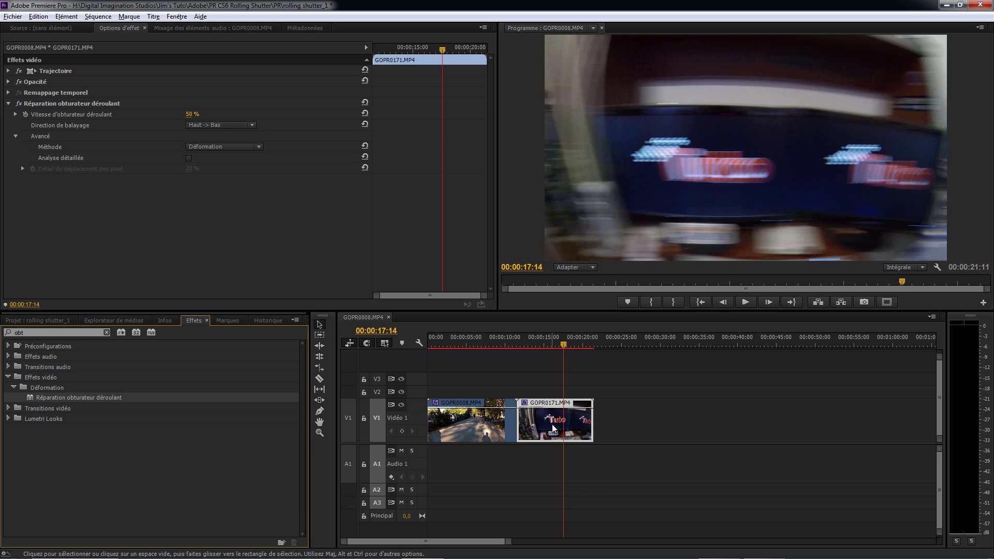
{"action": "left_click_drag", "start_coordinate": [191, 117], "coordinate": [213, 115]}
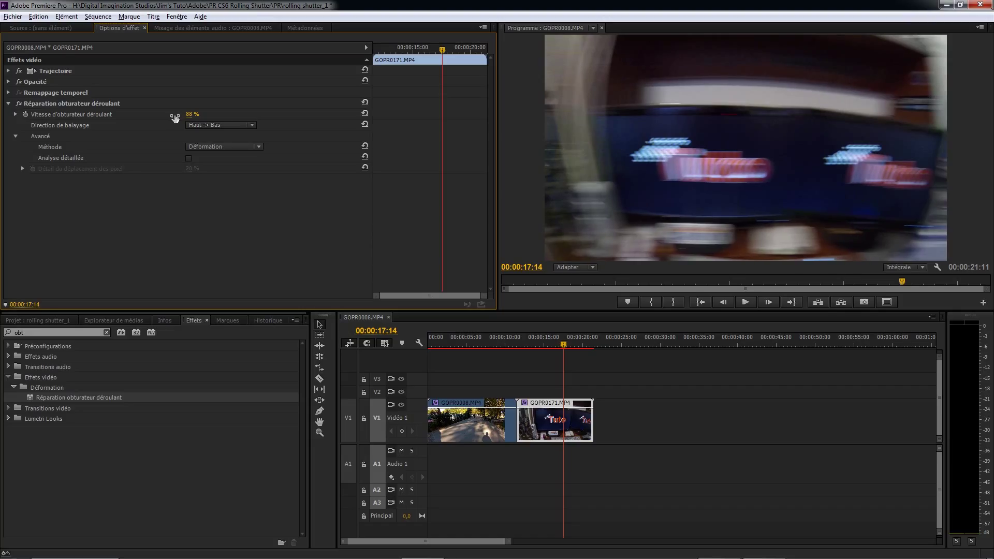
- Render a preview of the corrected section from about 12 seconds, then select GOPR0008.MP4
{"action": "left_click_drag", "start_coordinate": [600, 346], "coordinate": [525, 344]}
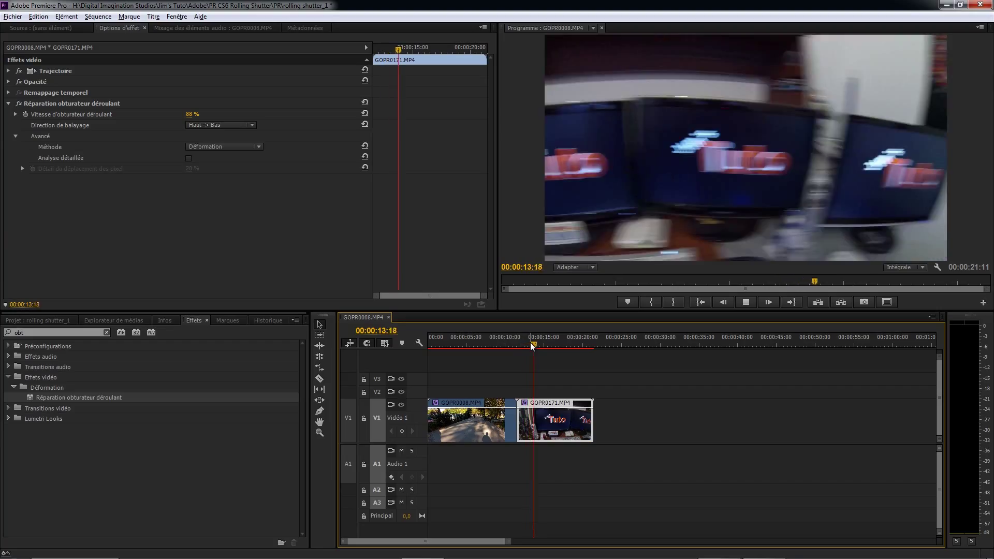
{"action": "key", "text": "space"}
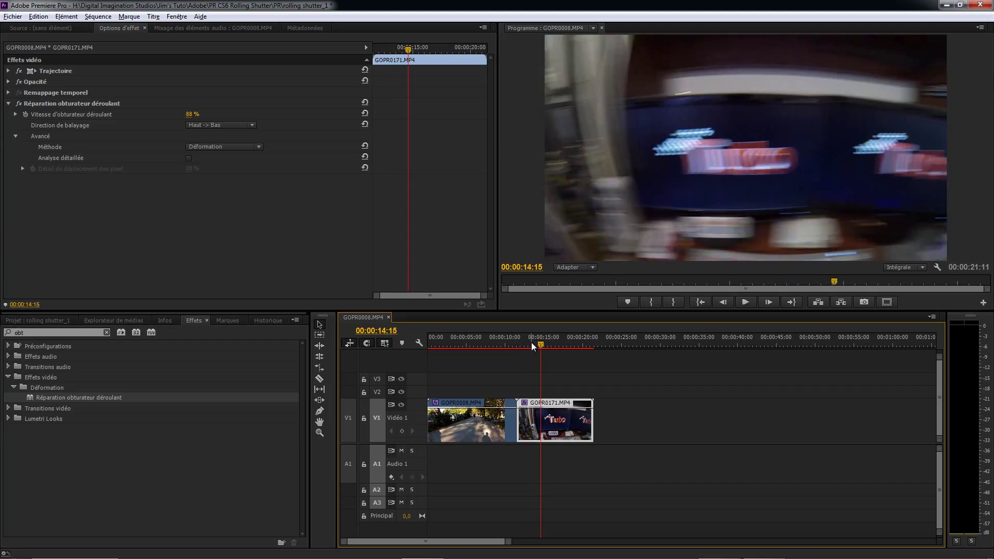
{"action": "key", "text": "Return"}
{"action": "left_click", "coordinate": [475, 422]}
- Delete GOPR0008.MP4 and remove the gap so GOPR0171.MP4 starts at 00:00
{"action": "key", "text": "Delete"}
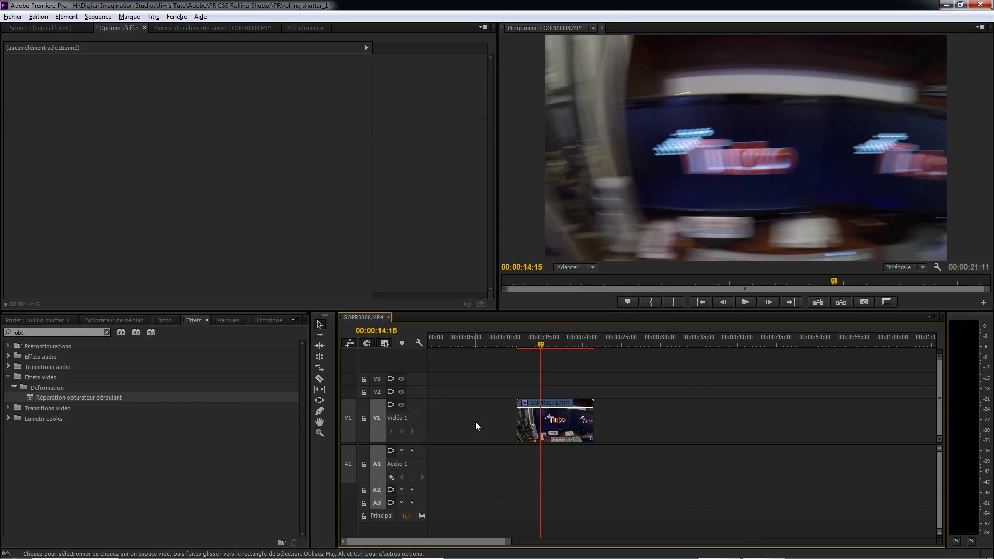
{"action": "left_click", "coordinate": [475, 422]}
{"action": "key", "text": "Delete"}
- Render and play the corrected GOPR0171.MP4, resuming from around 4 seconds
{"action": "left_click", "coordinate": [450, 344]}
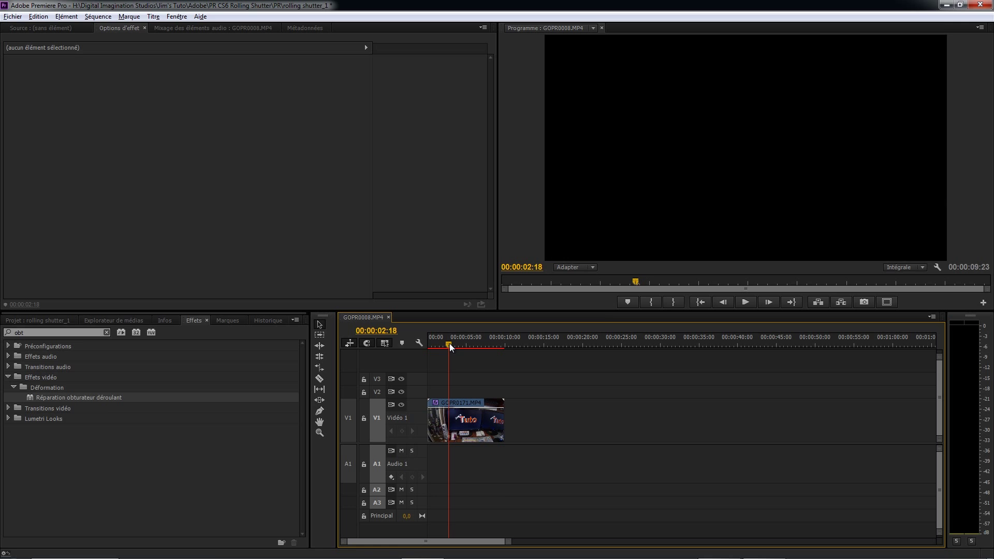
{"action": "key", "text": "Return"}
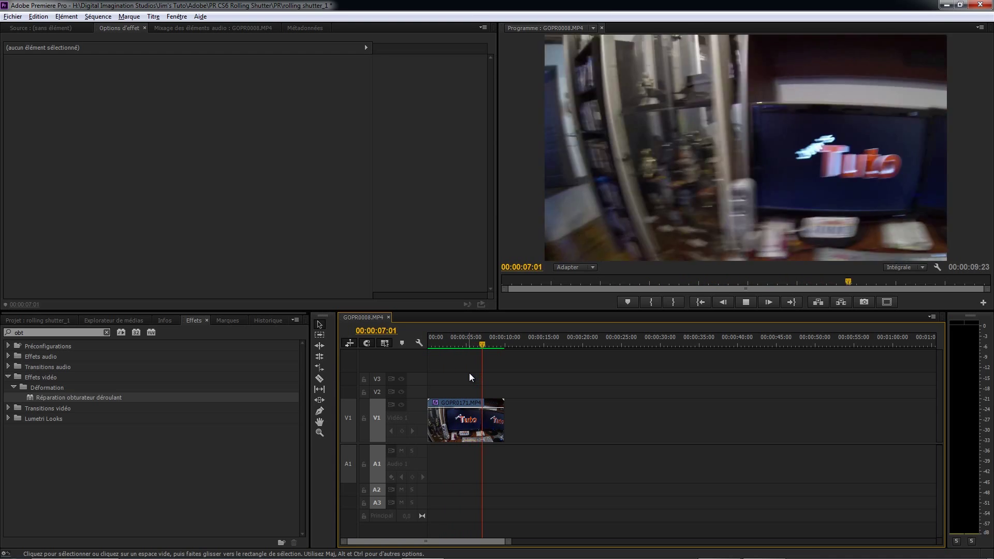
{"action": "key", "text": "space"}
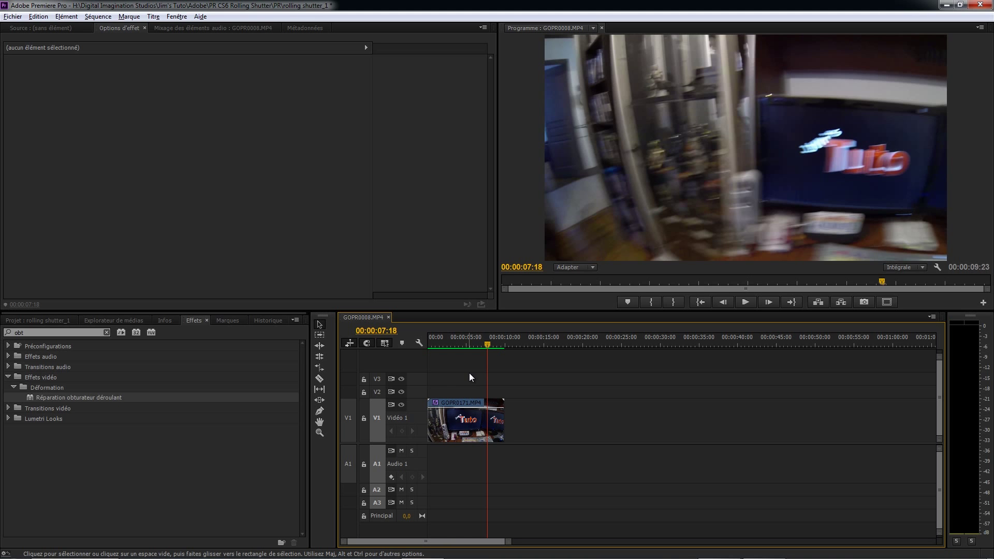
{"action": "left_click_drag", "start_coordinate": [458, 342], "coordinate": [459, 342]}
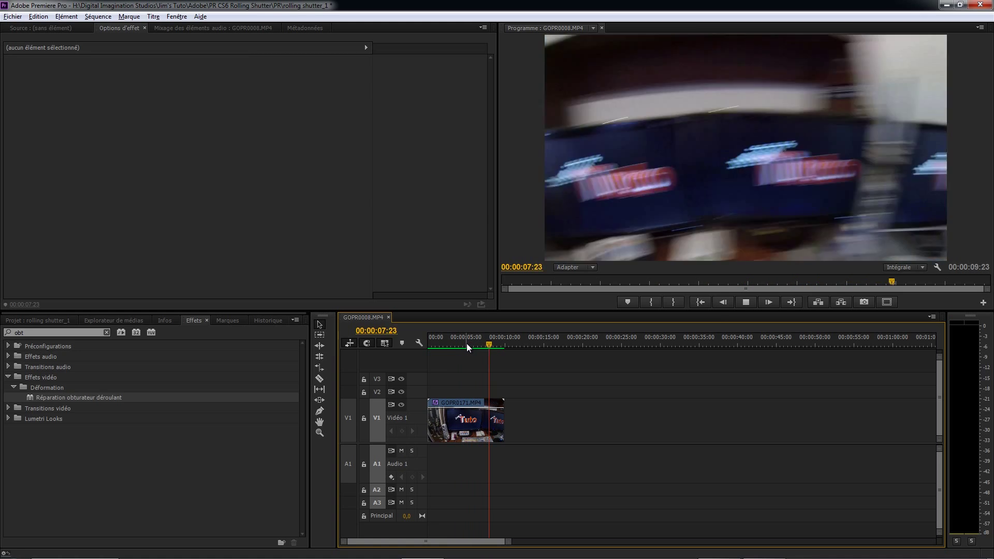
{"action": "key", "text": "space"}
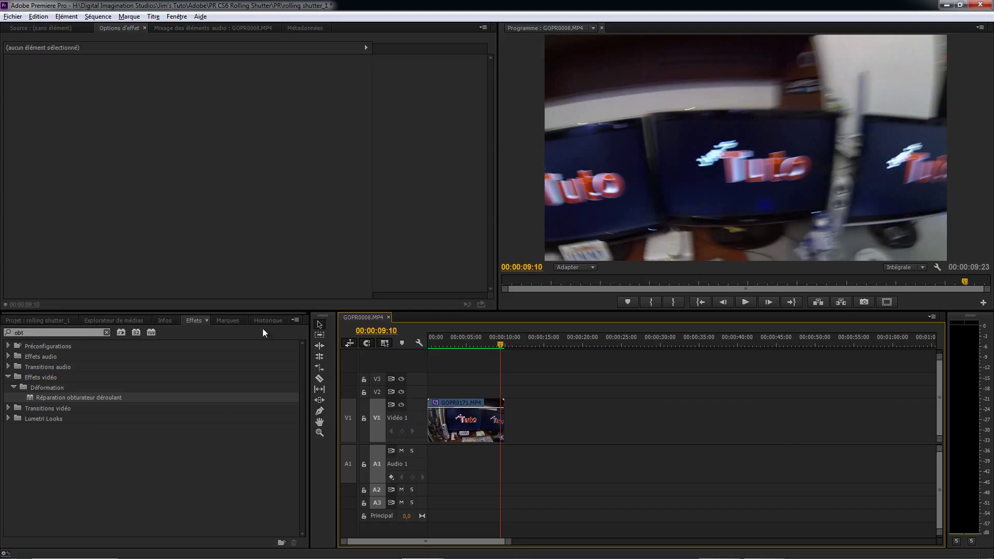
- Turn off GOPR0171.MP4's rolling shutter repair and play the uncorrected clip from its start
{"action": "left_click", "coordinate": [40, 321]}
{"action": "left_click", "coordinate": [123, 321]}
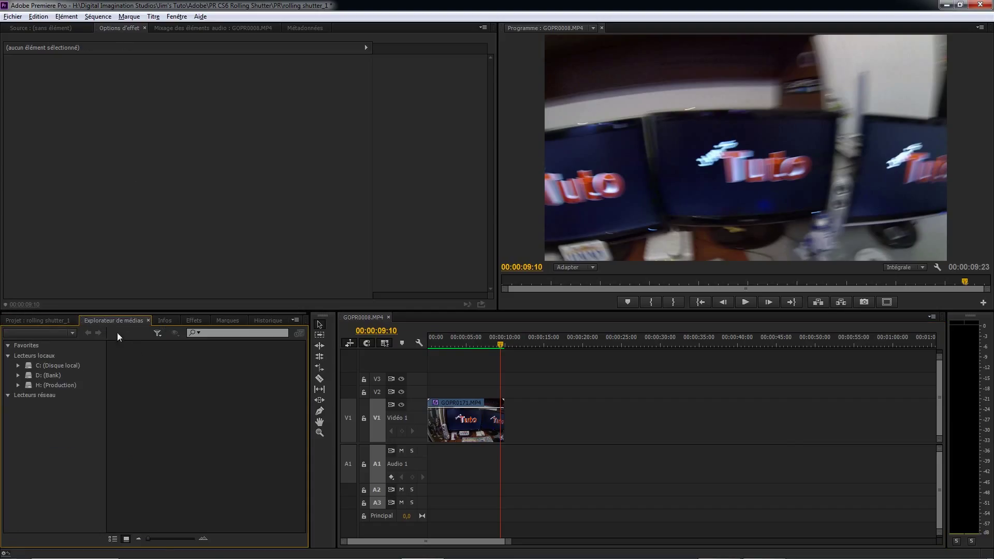
{"action": "left_click", "coordinate": [456, 422]}
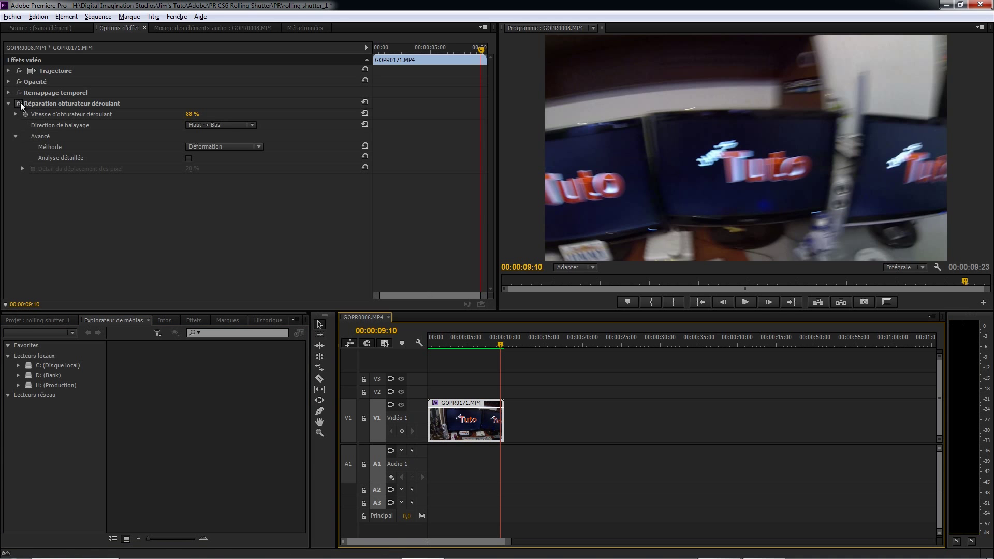
{"action": "left_click", "coordinate": [19, 104]}
{"action": "left_click_drag", "start_coordinate": [473, 344], "coordinate": [424, 349]}
{"action": "key", "text": "space"}
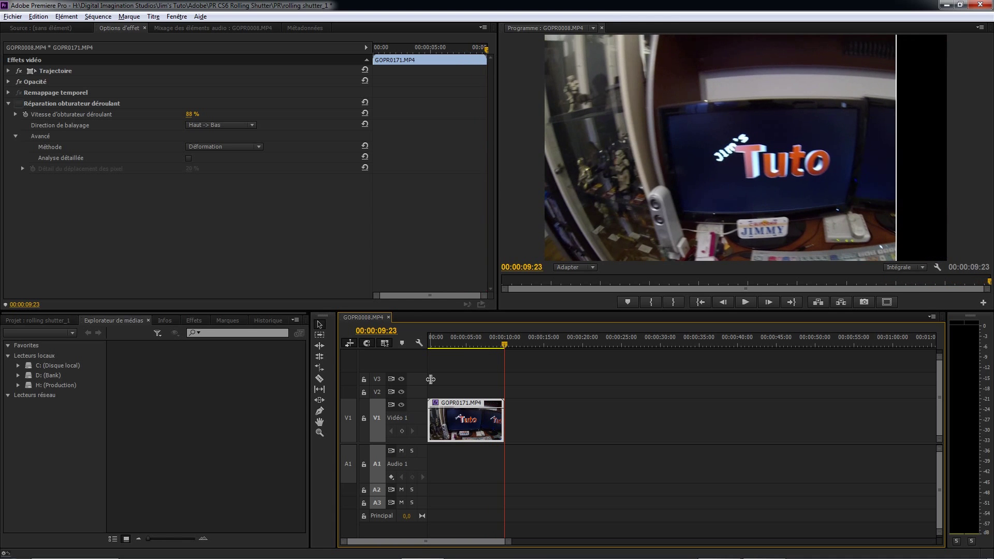
- Turn the repair back on, play the corrected clip from the start, then return to its first frame
{"action": "left_click", "coordinate": [19, 103]}
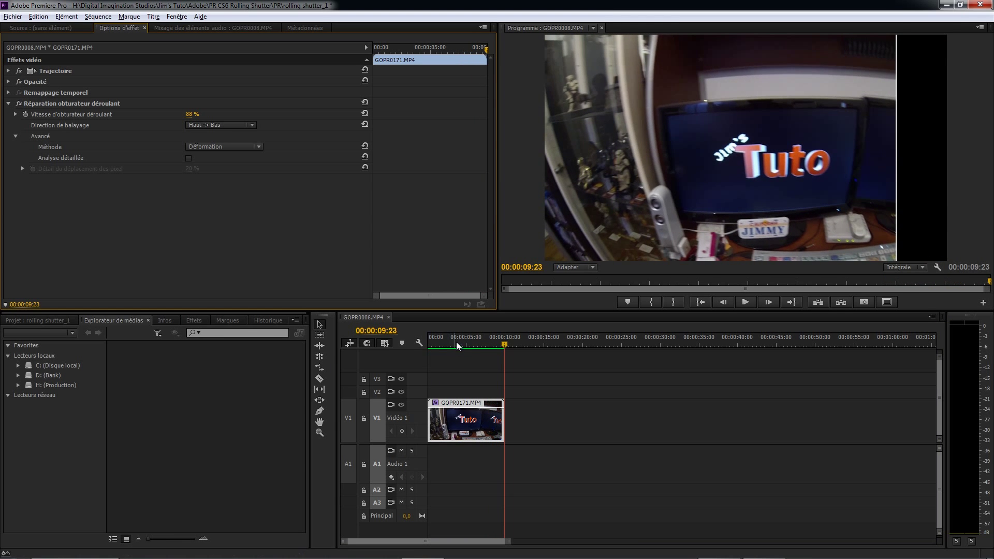
{"action": "left_click", "coordinate": [393, 339]}
{"action": "key", "text": "Home"}
{"action": "key", "text": "space"}
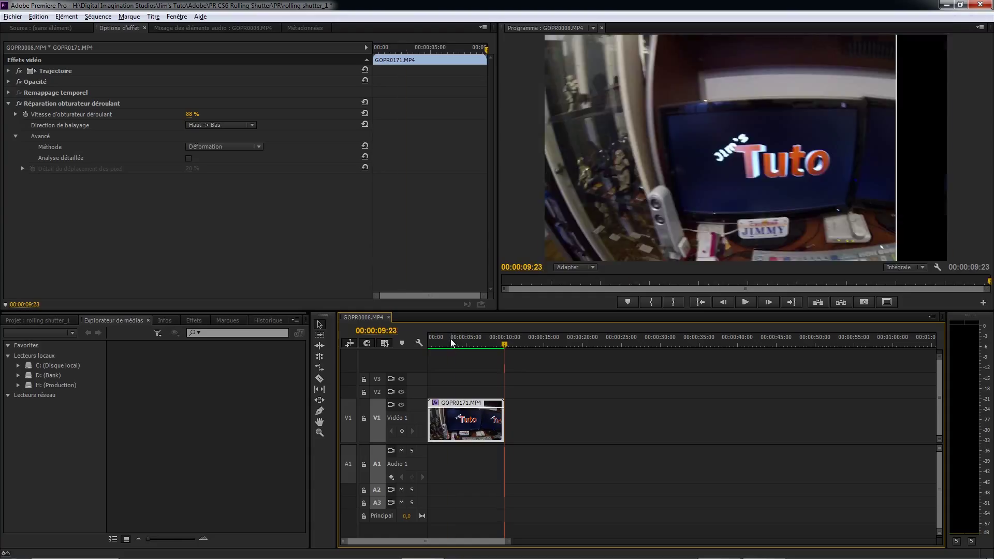
{"action": "left_click_drag", "start_coordinate": [451, 338], "coordinate": [427, 343]}
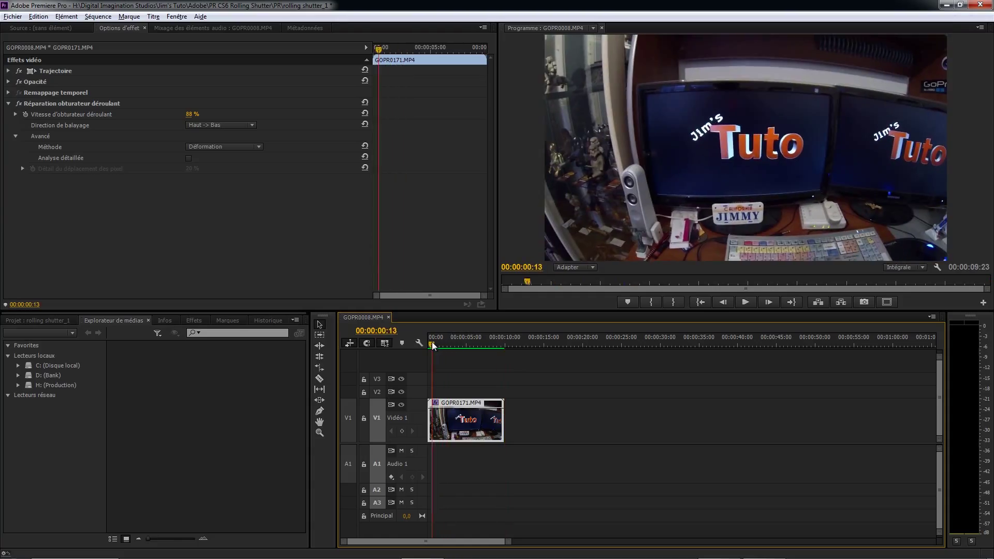
- Switch the bottom-left panel to the 'Projet : rolling shutter_1' project clip list
{"action": "left_click", "coordinate": [24, 321]}
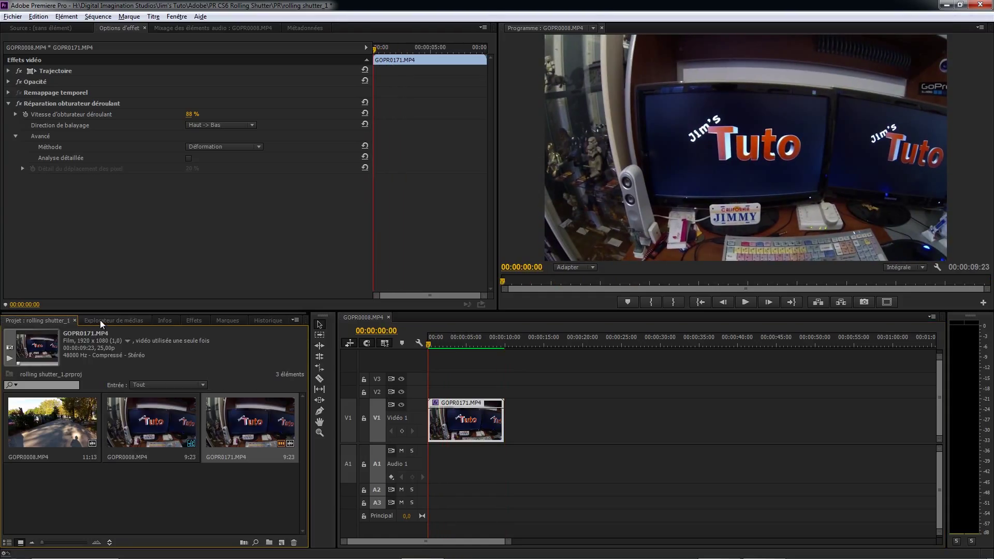